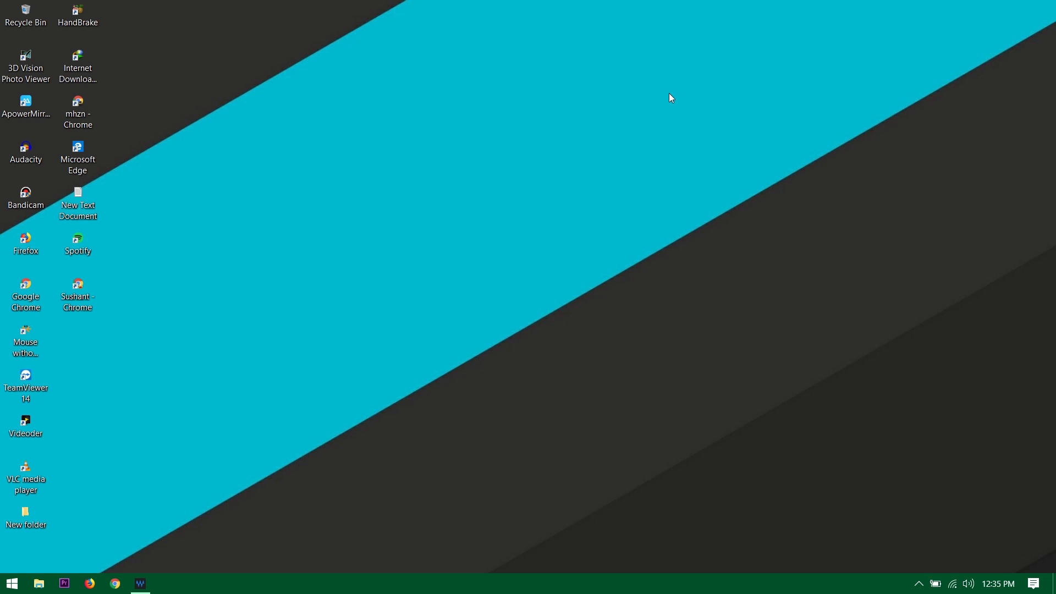
Launch Google Chrome from its desktop shortcut.
double_click(35, 283)
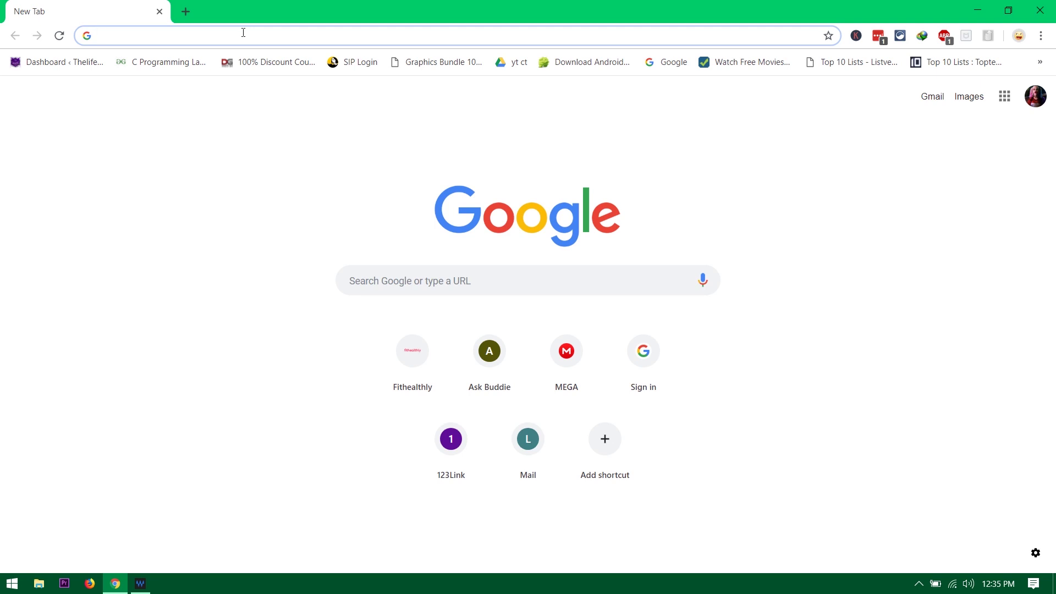
Load the Web Store page for 'Remove Recommendations Youtube VK Facebook' from a pasted URL.
key("ctrl+v")
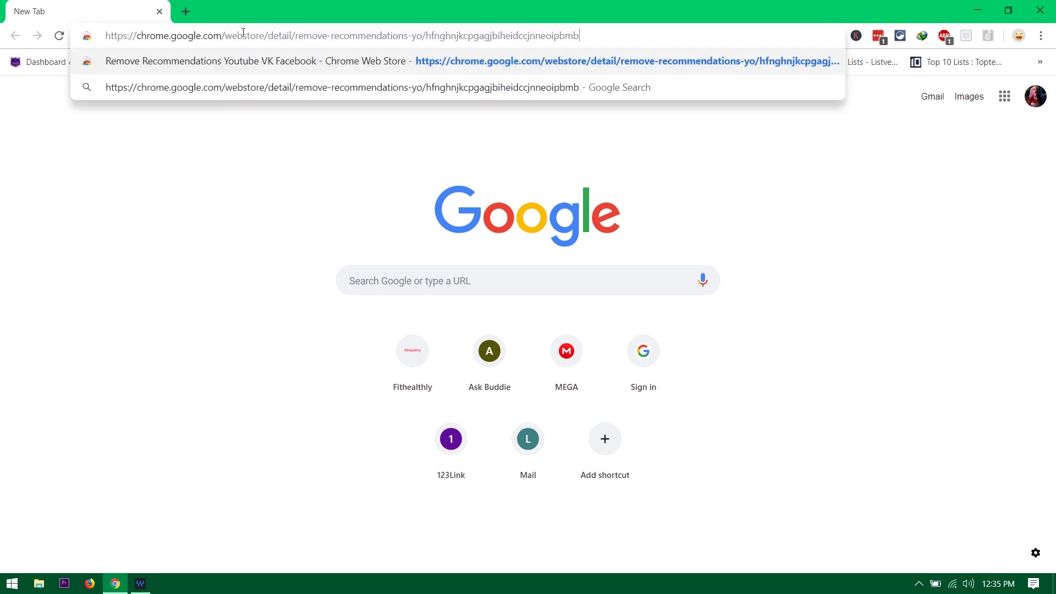
key("Return")
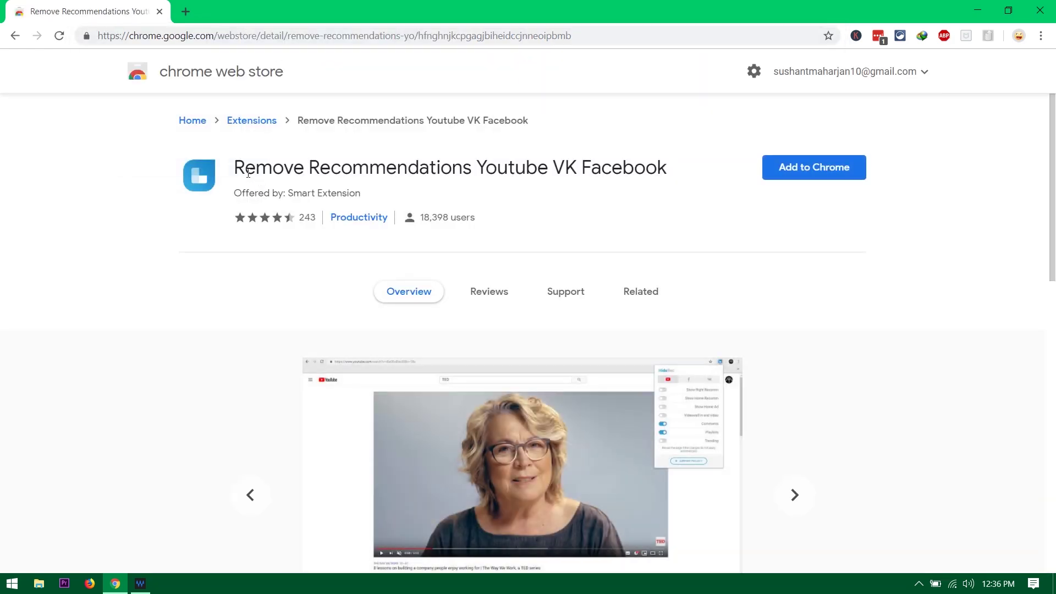
left_click_drag(245, 168, 669, 167)
Open YouTube's home page in a new tab.
left_click(185, 12)
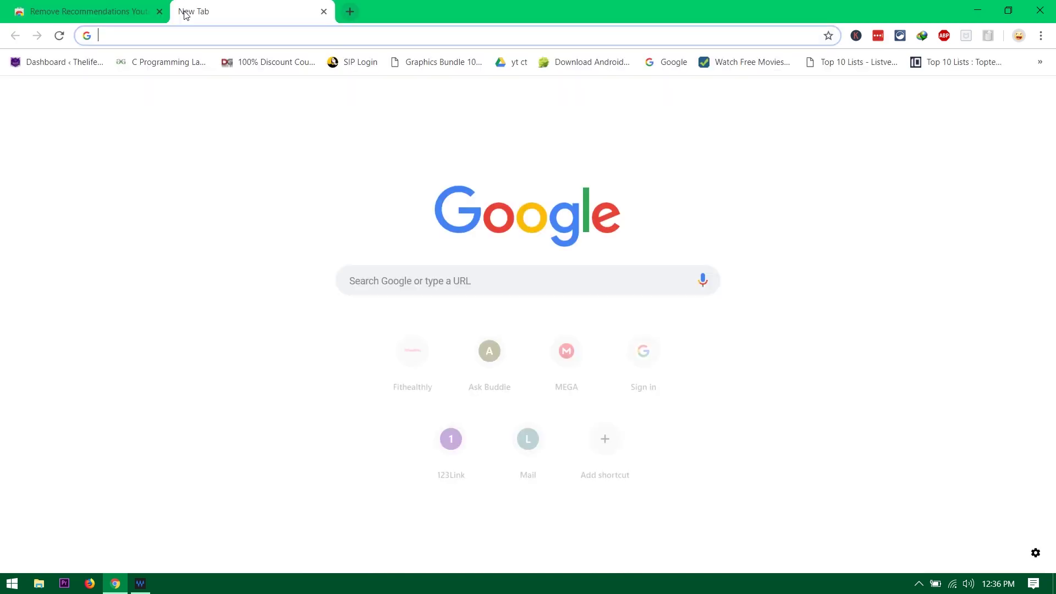
type("youtube")
key("Return")
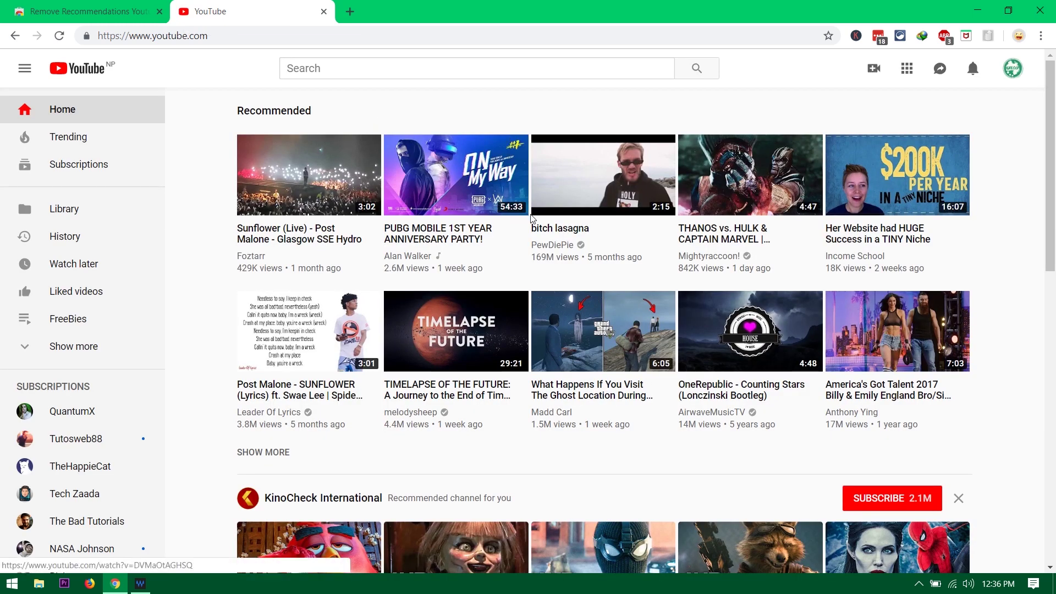
Browse the home feed's recommendation rows, then go back to the extension's store page.
scroll(564, 335, "down", 5)
scroll(564, 335, "down", 1)
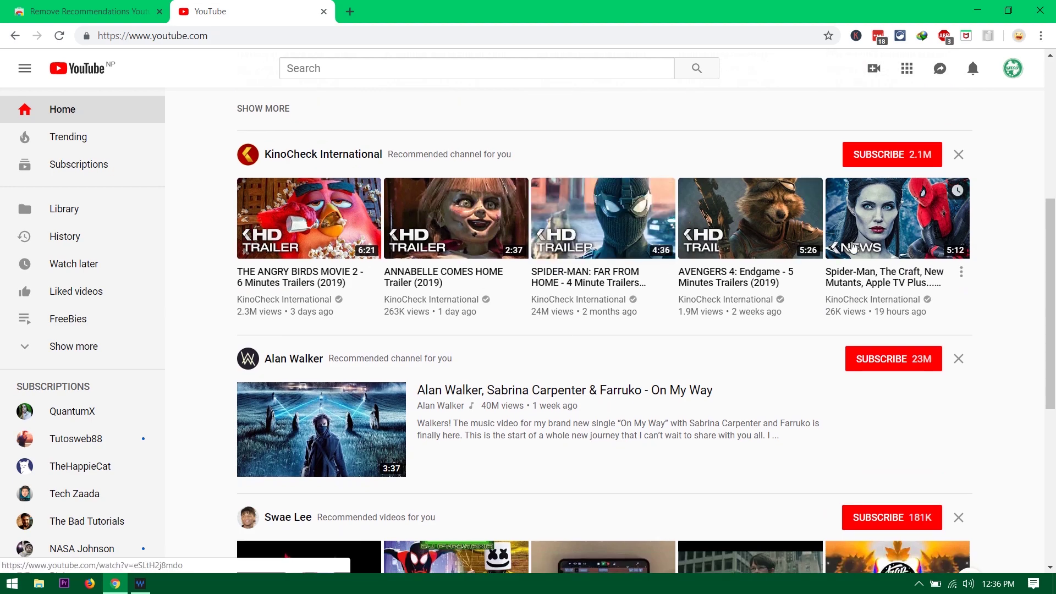
scroll(548, 370, "down", 1)
scroll(549, 370, "down", 7)
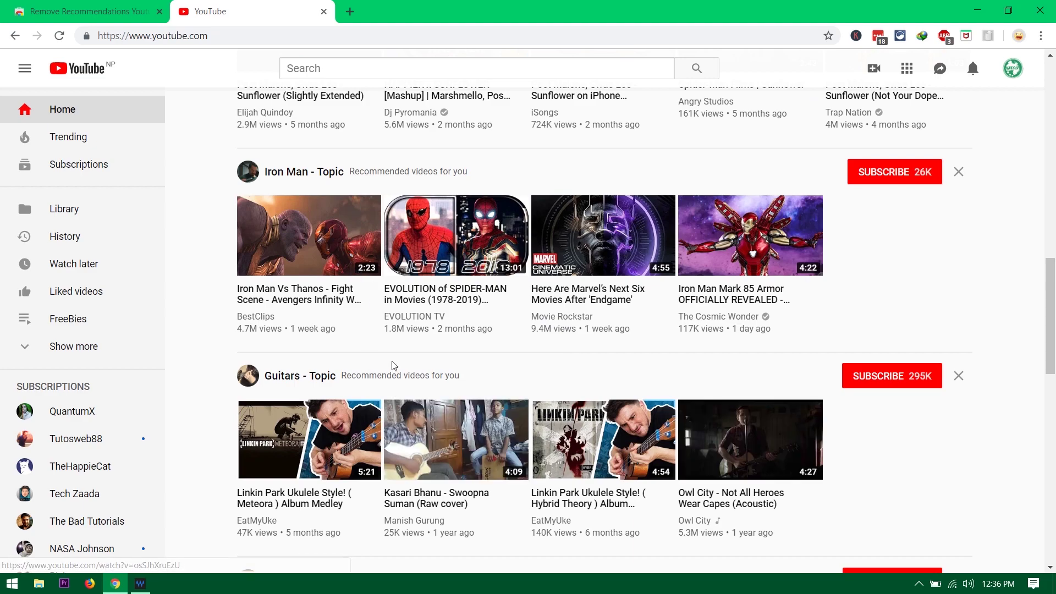
scroll(532, 370, "down", 4)
scroll(523, 381, "down", 11)
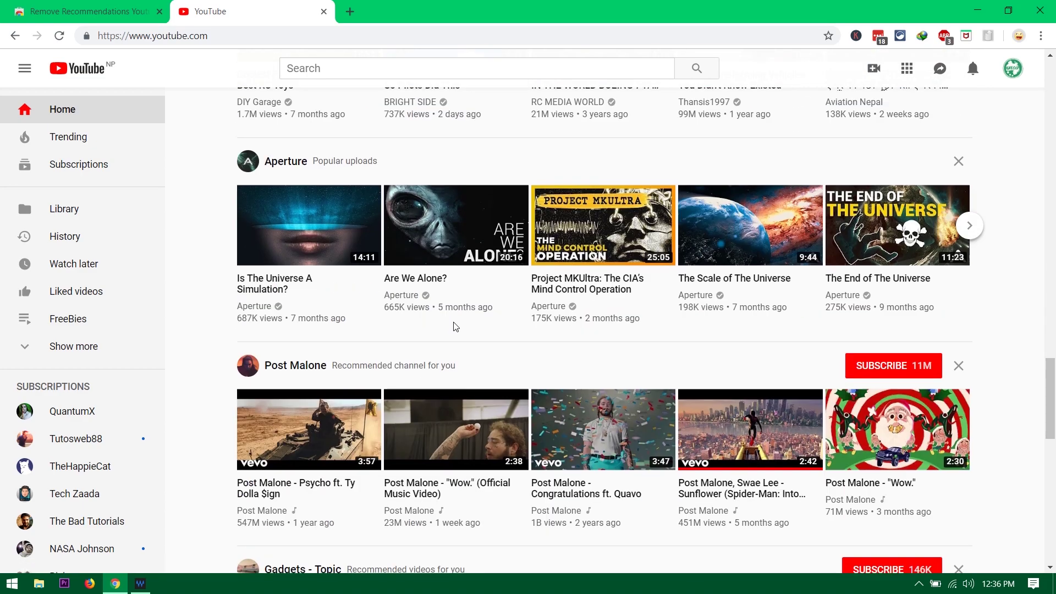
scroll(454, 324, "down", 4)
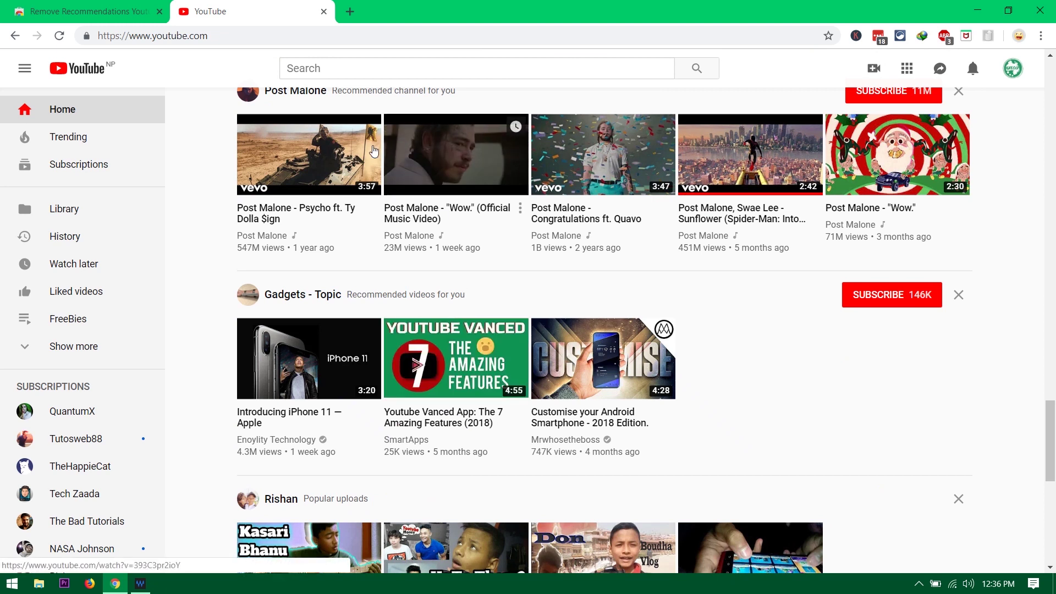
left_click(144, 17)
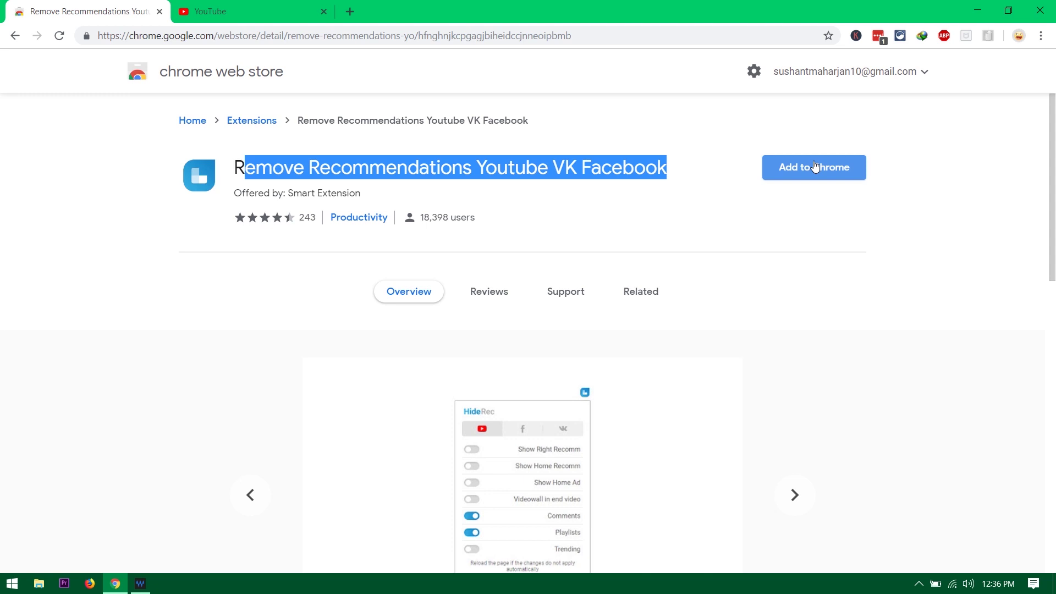
Add the Remove Recommendations extension to Chrome and close its store tab, leaving YouTube.
double_click(609, 160)
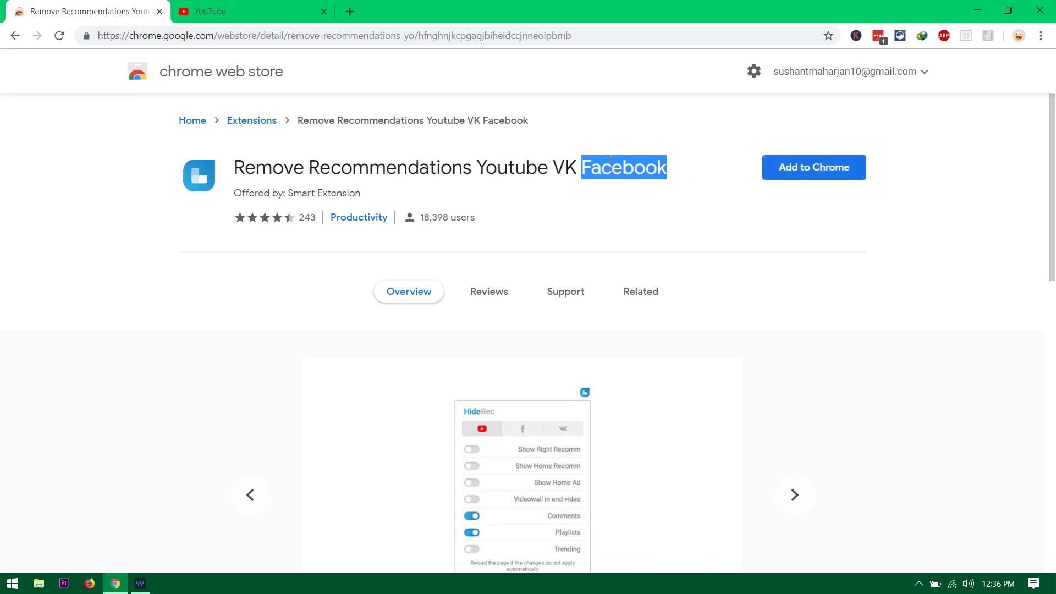
double_click(567, 167)
left_click(830, 174)
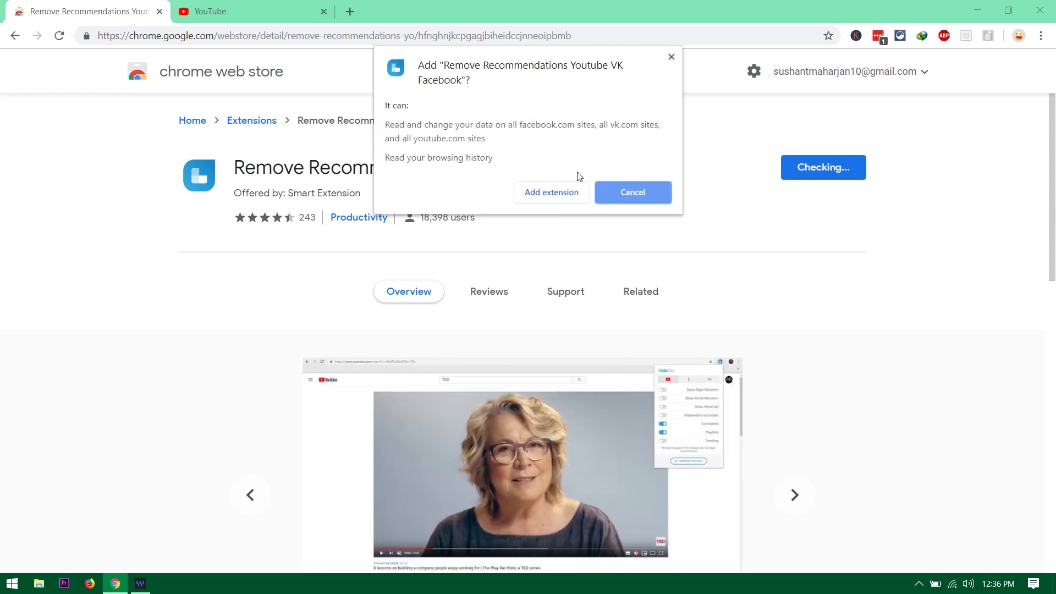
left_click(561, 195)
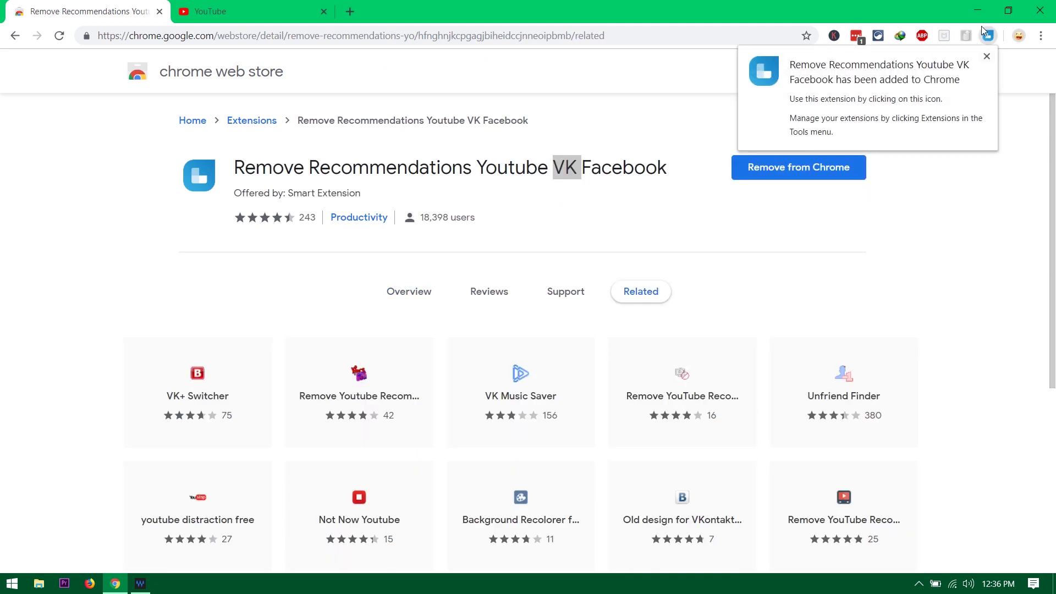
left_click(326, 7)
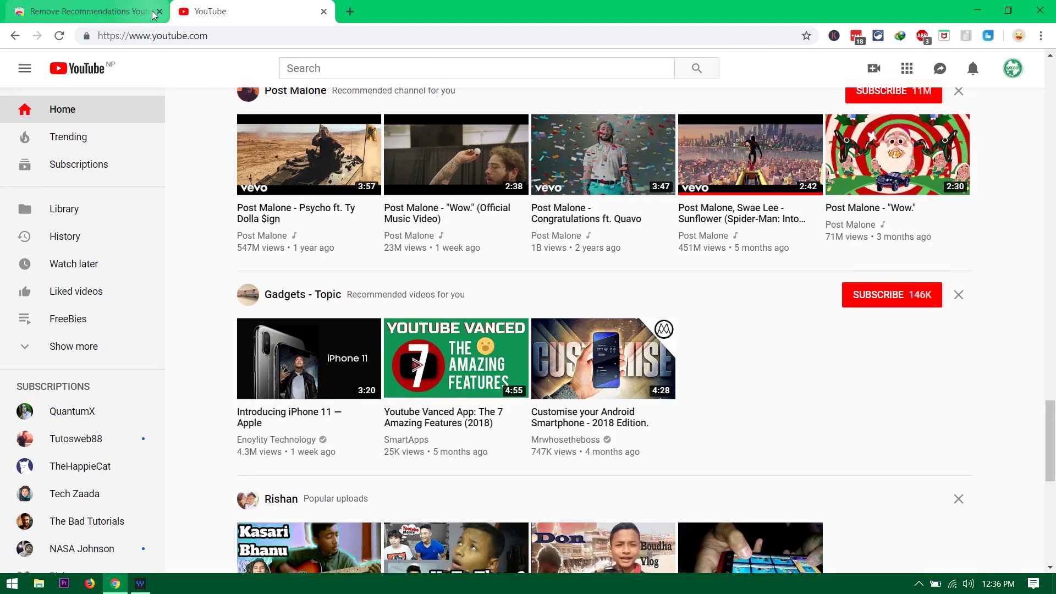
left_click(160, 11)
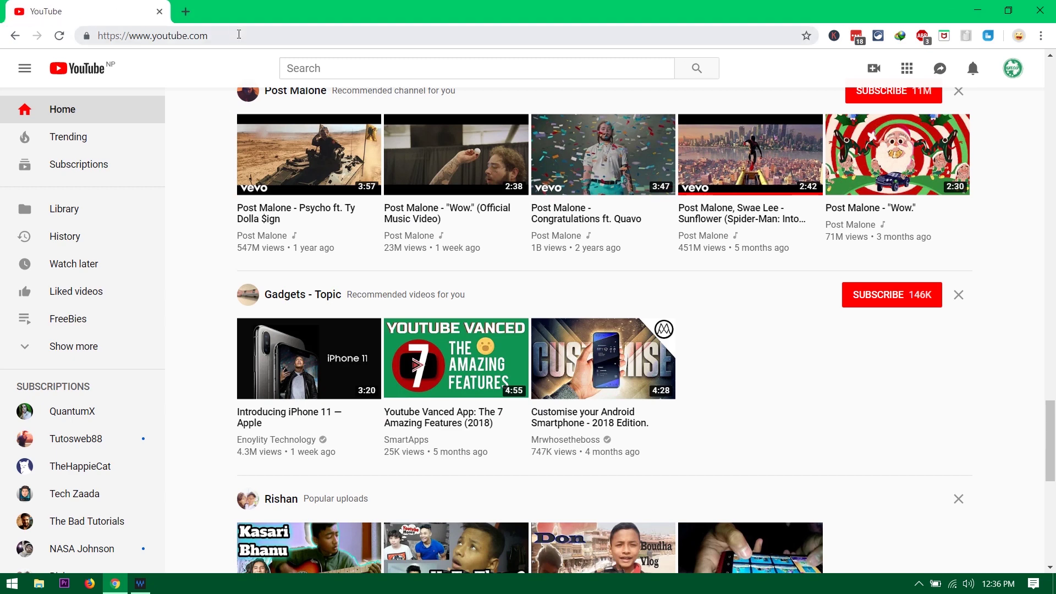
Turn off HideRec's Show Home Recomm option and reload so YouTube's home page is empty.
left_click(59, 36)
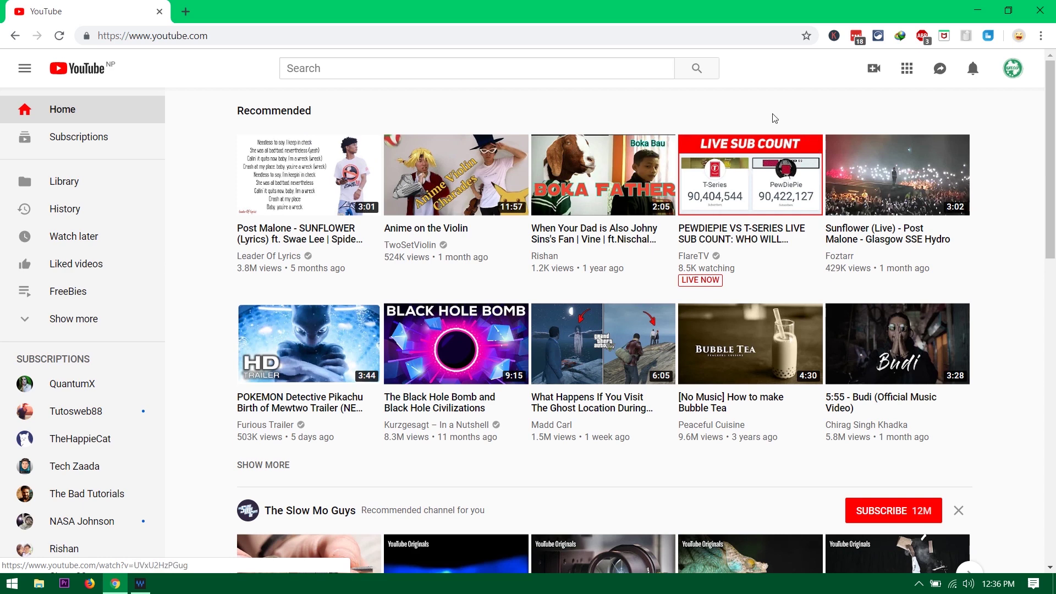
left_click(987, 38)
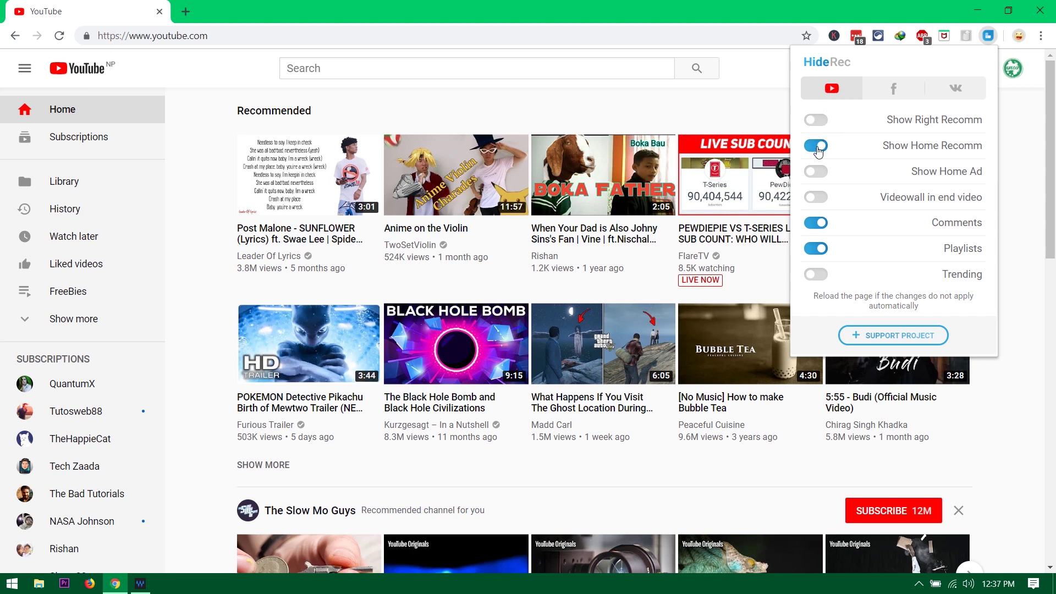
left_click(816, 147)
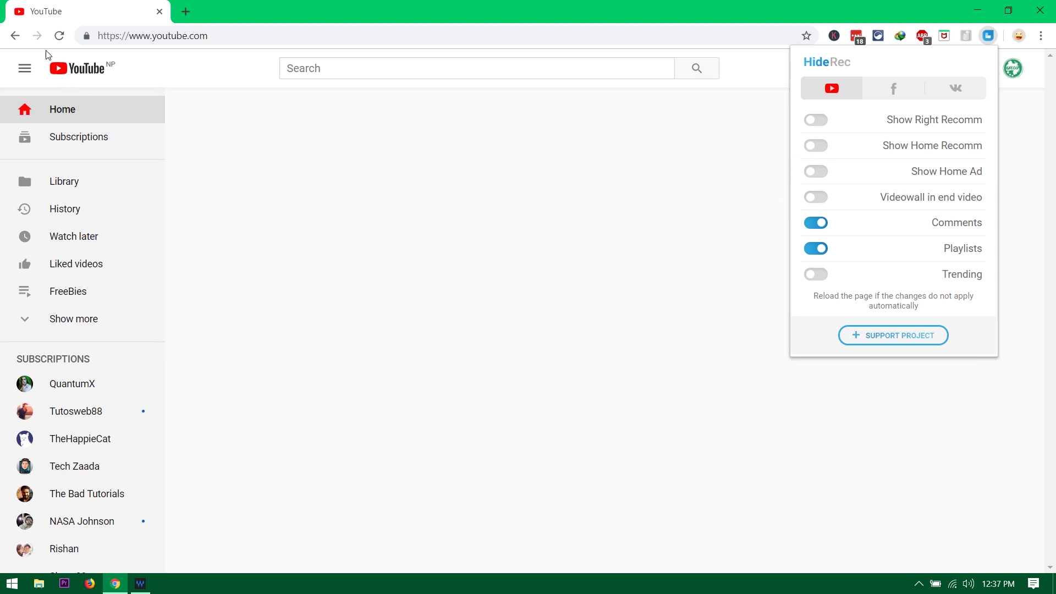
left_click(59, 36)
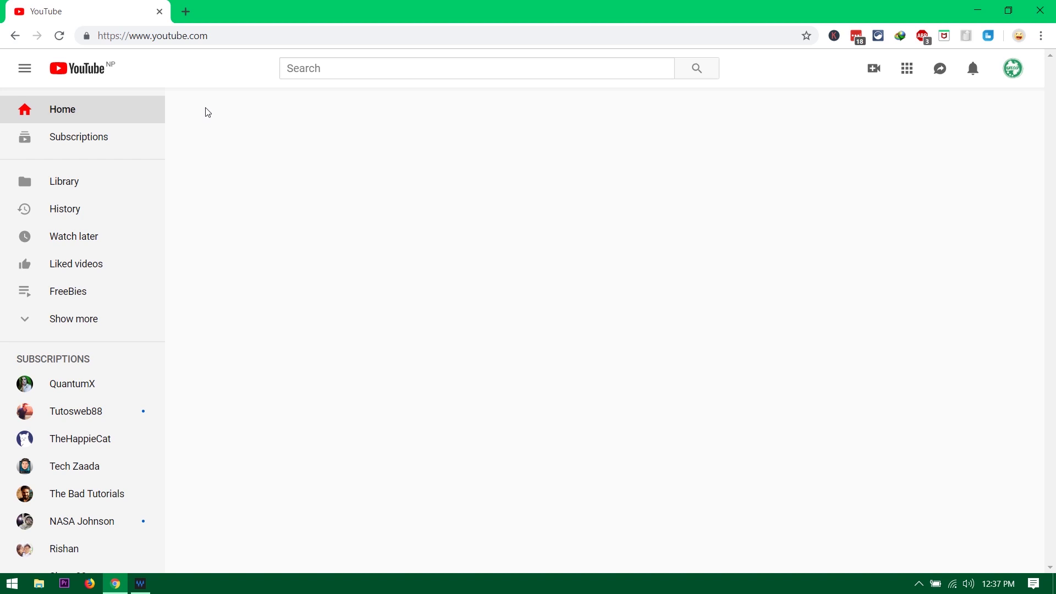
left_click(327, 63)
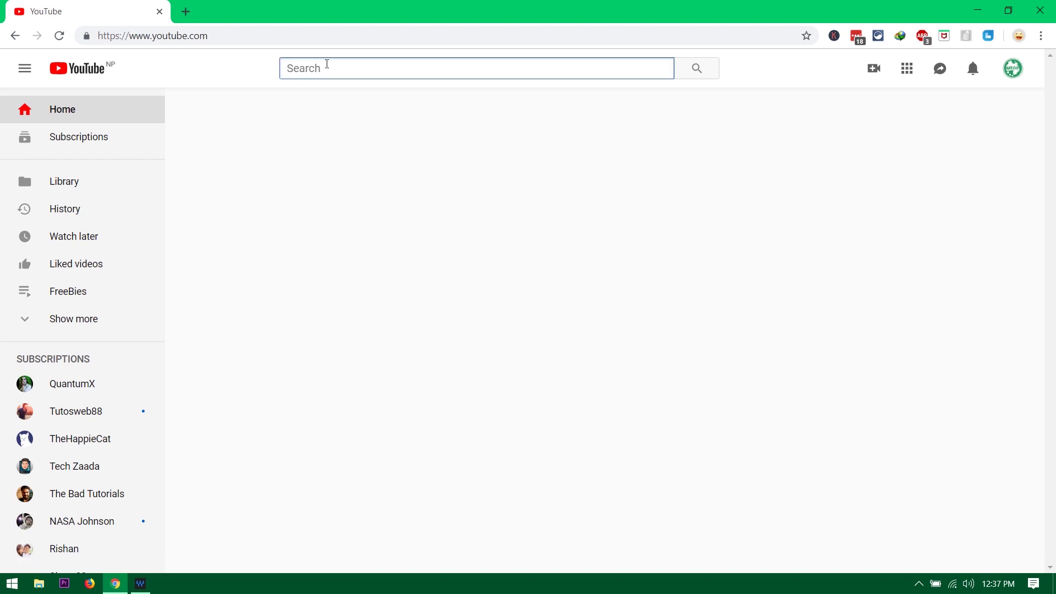
Search YouTube for 'vevo' and pause the video that starts playing.
type("vevo")
key("Return")
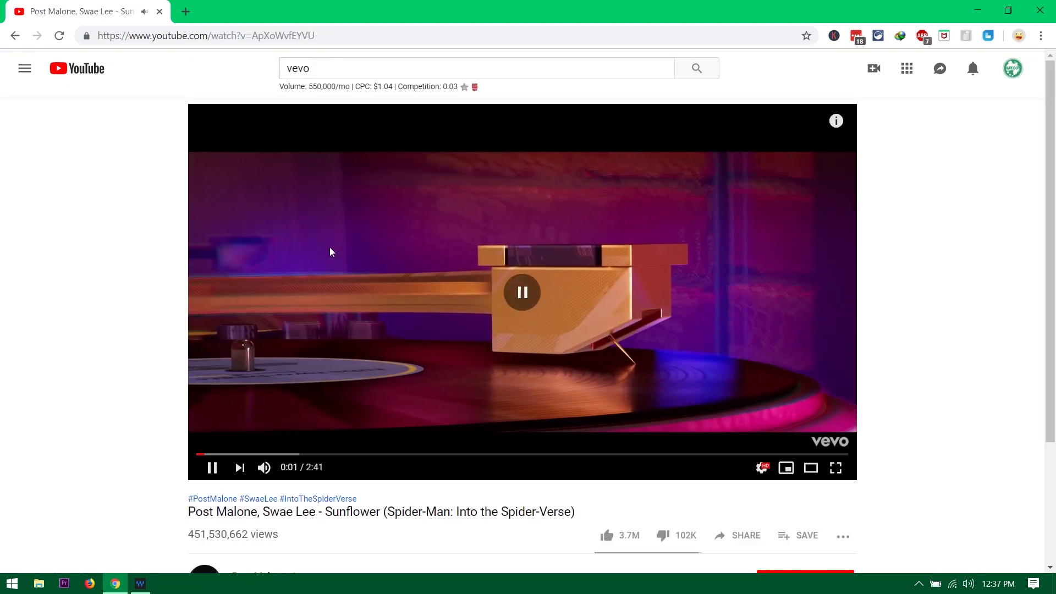
left_click(330, 252)
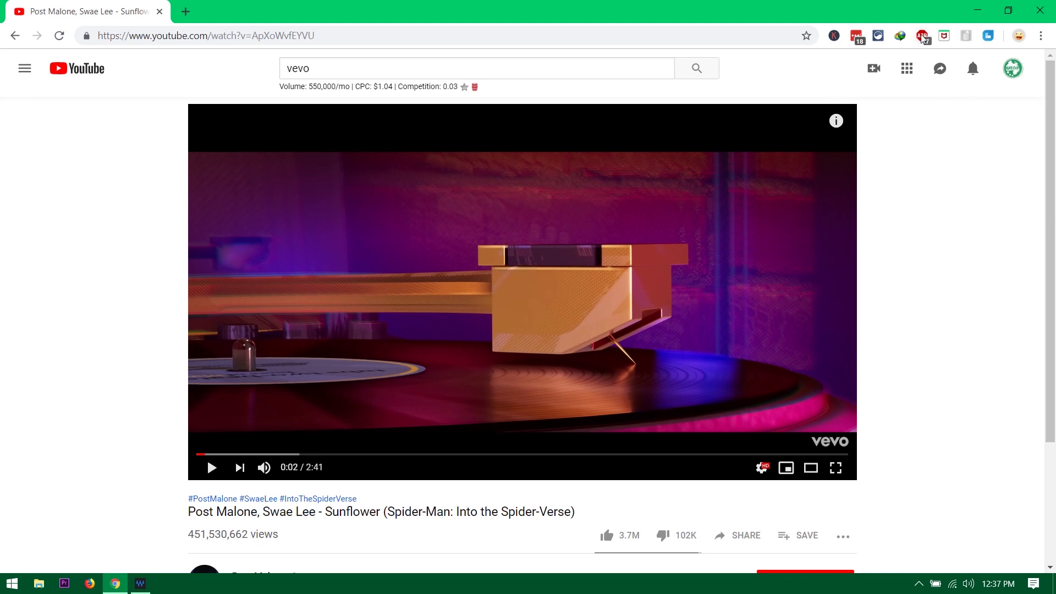
In HideRec, toggle Show Right Recomm on and back off, then switch Comments off.
left_click(989, 35)
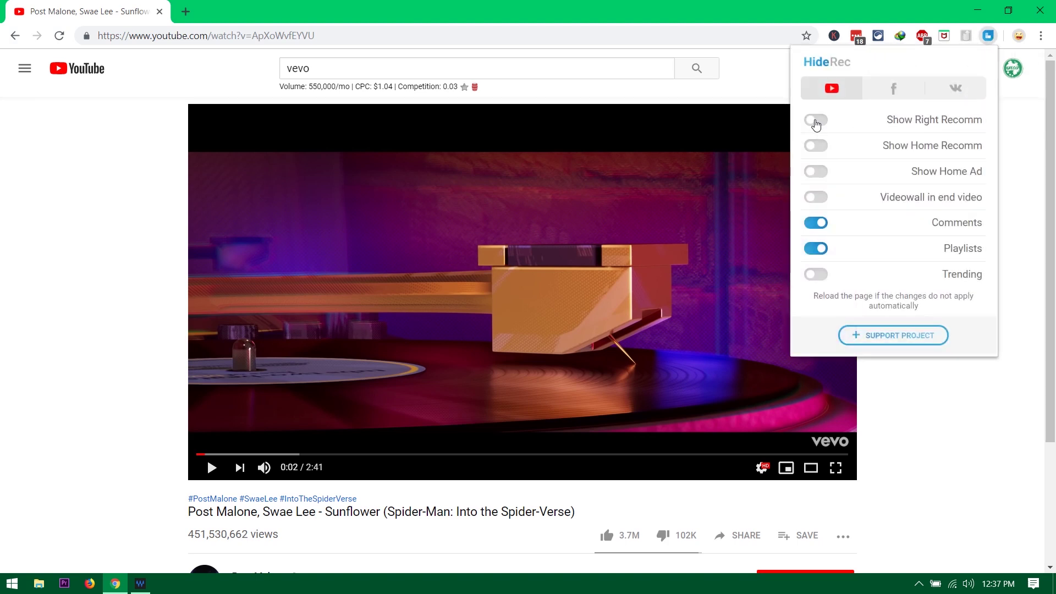
left_click(815, 121)
left_click(816, 120)
scroll(675, 293, "down", 3)
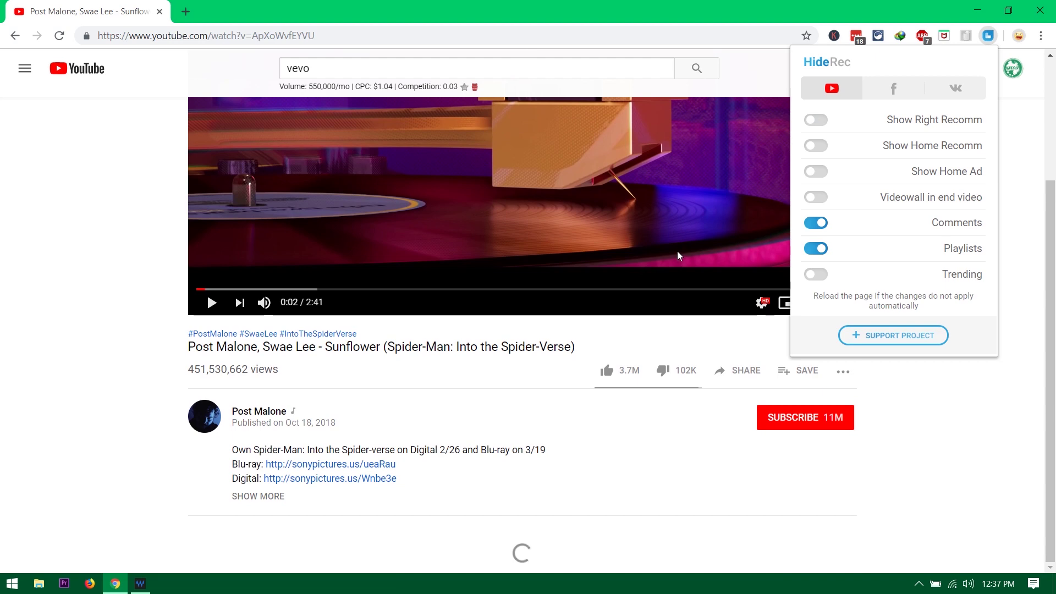
scroll(674, 265, "down", 6)
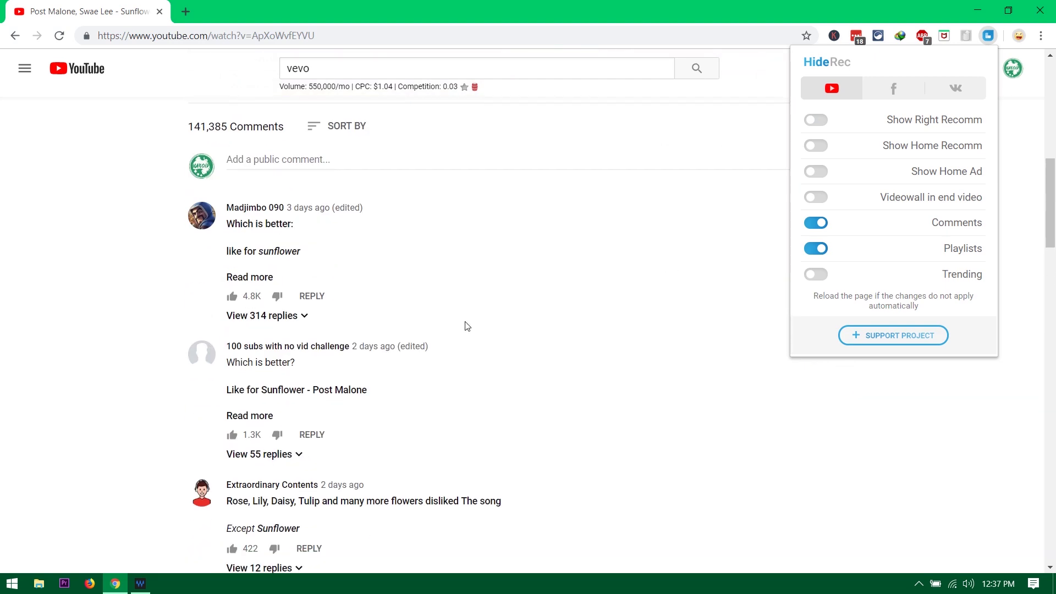
scroll(467, 327, "up", 5)
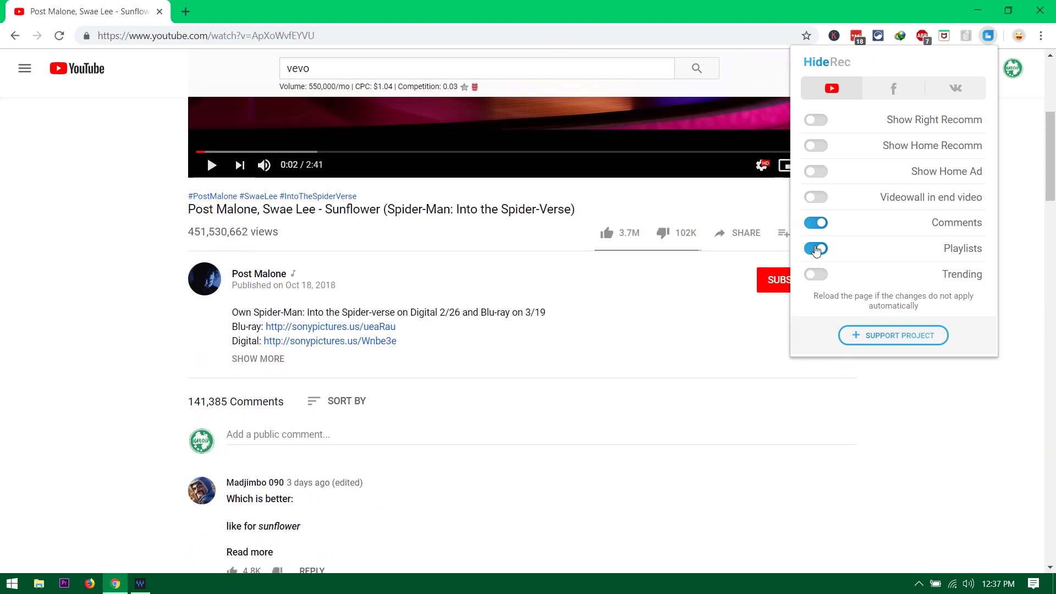
left_click(816, 223)
scroll(675, 339, "up", 3)
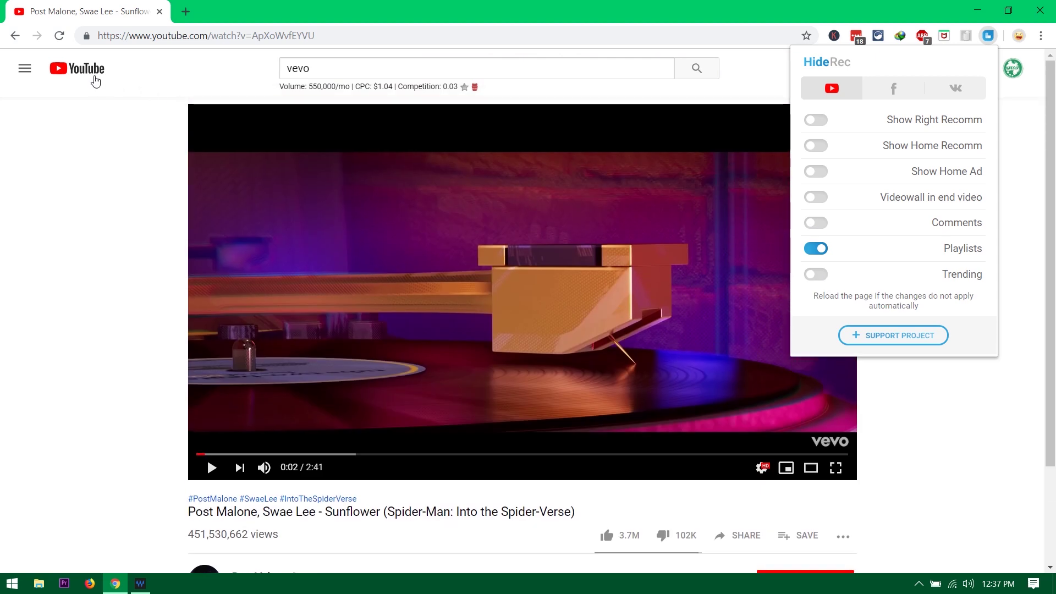
left_click(88, 79)
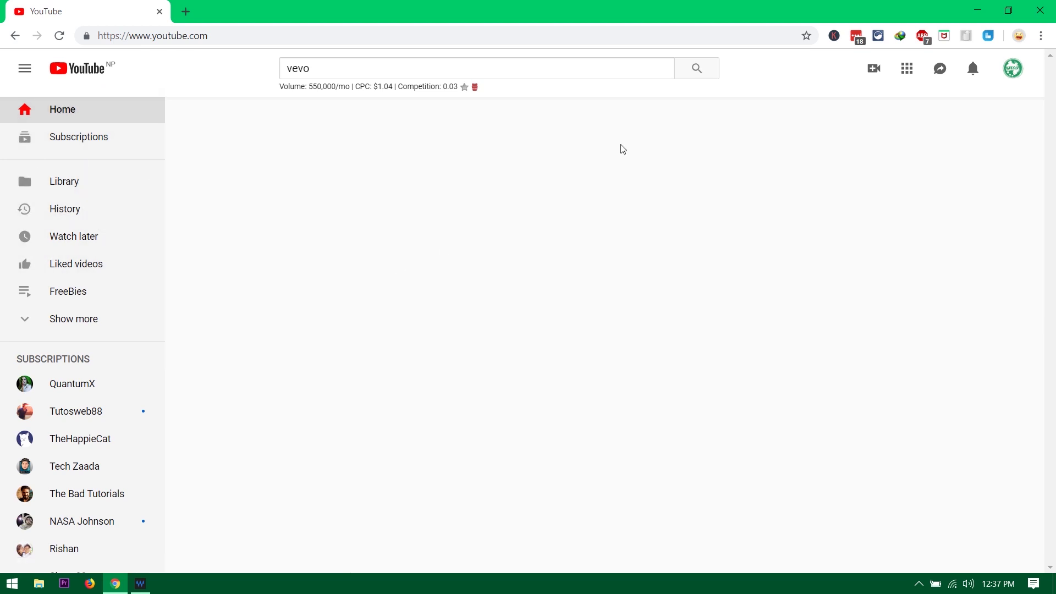
Switch off HideRec's Playlists option, checking the expanded sidebar playlist list.
left_click(988, 36)
left_click(817, 274)
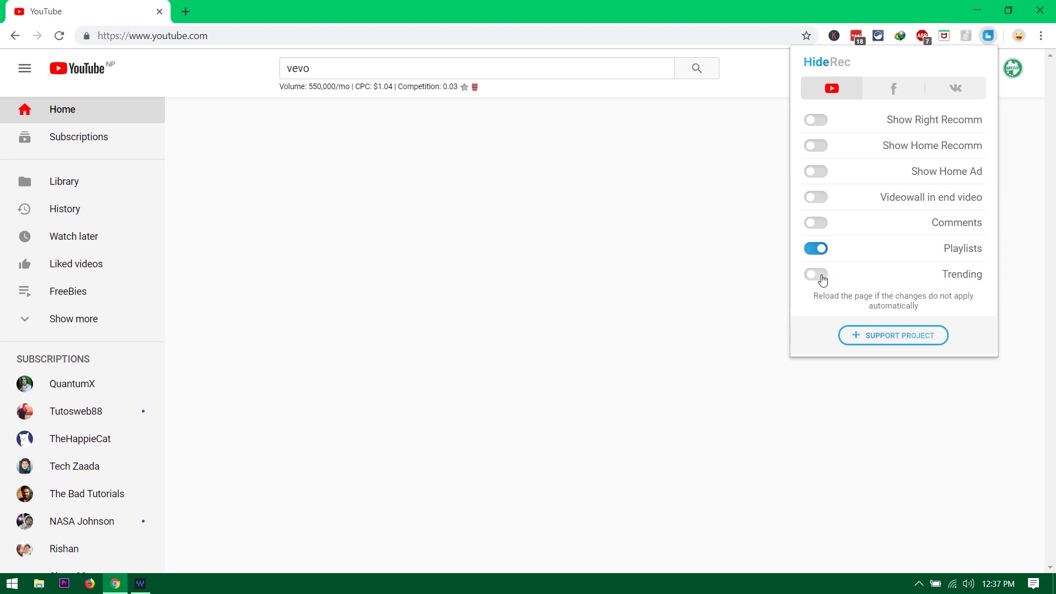
double_click(823, 280)
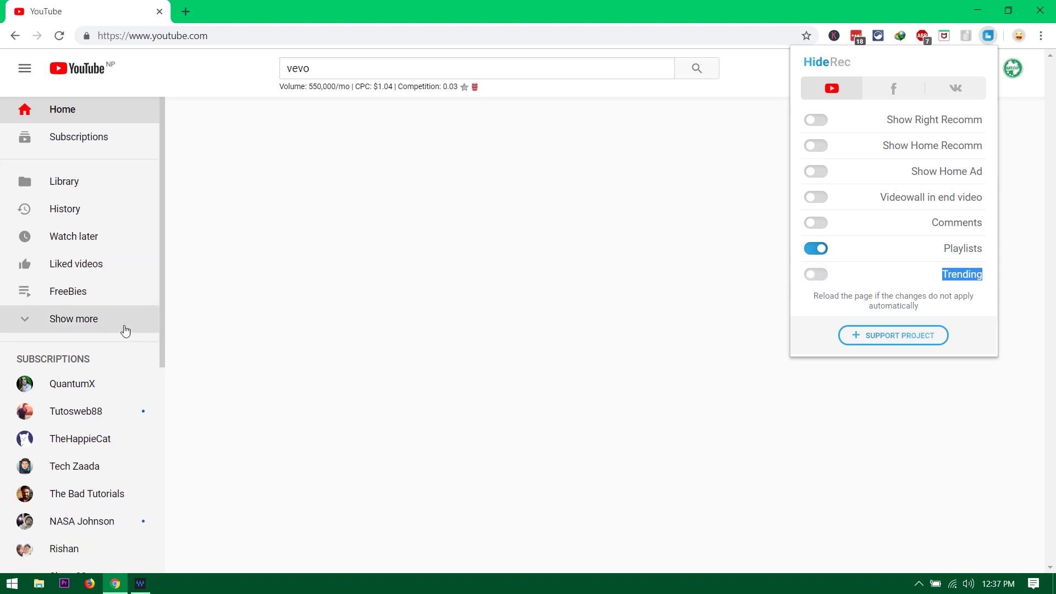
left_click(123, 327)
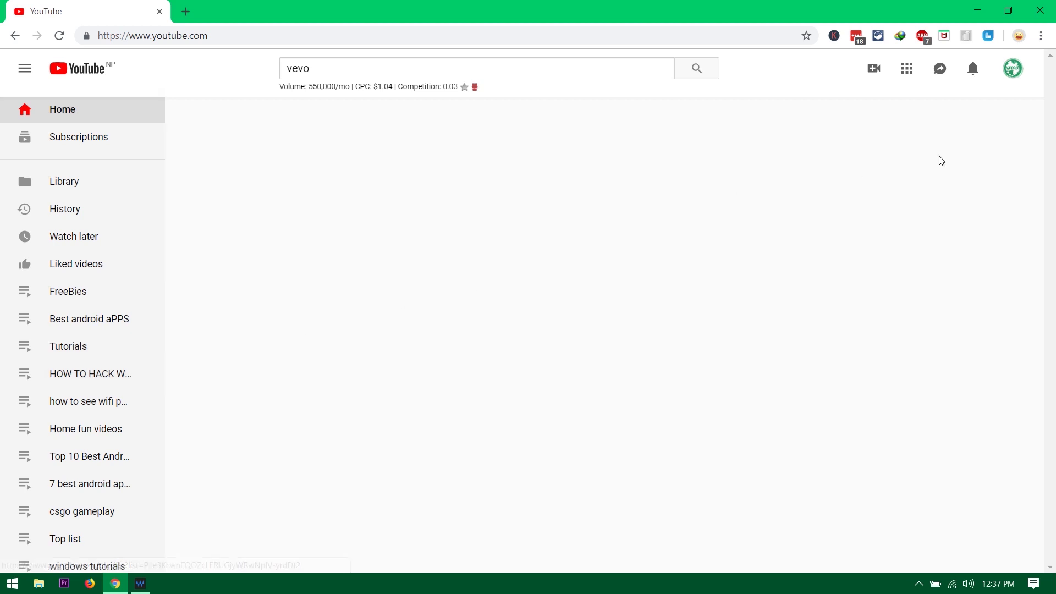
left_click(988, 37)
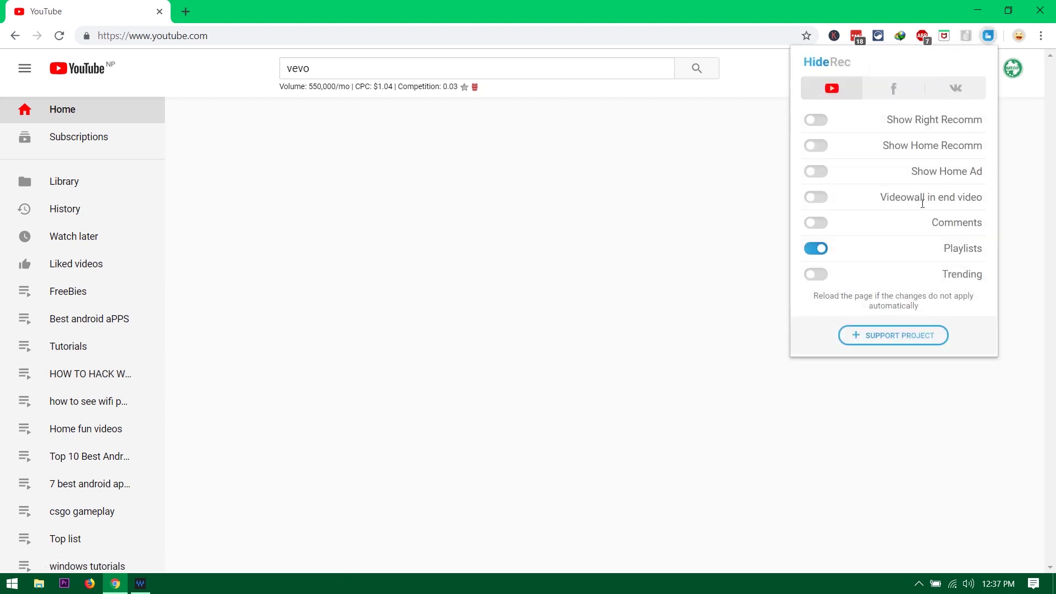
left_click(819, 249)
scroll(155, 385, "down", 9)
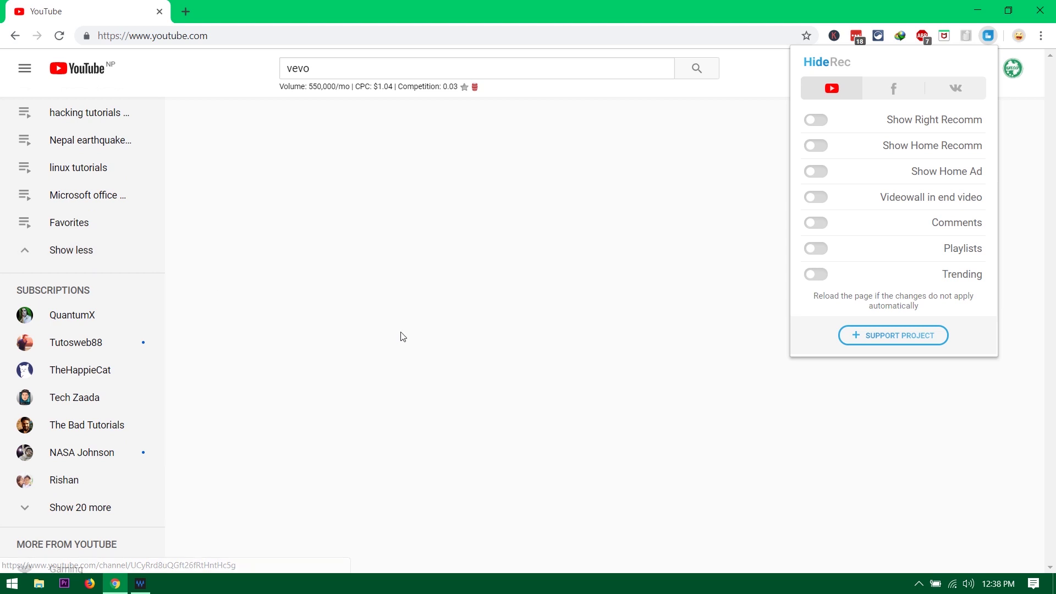
left_click(83, 251)
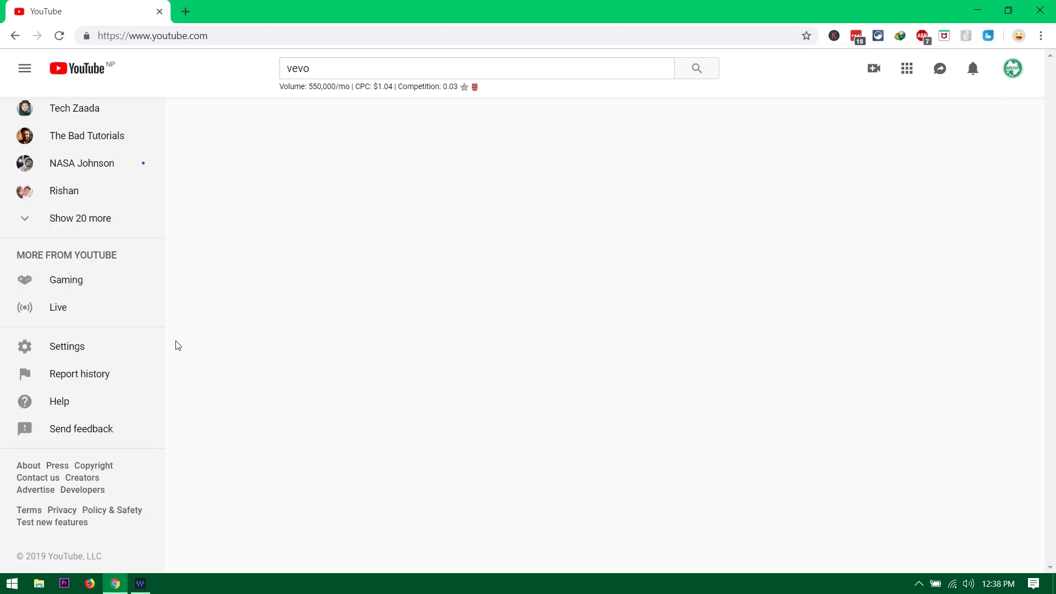
Return to the empty homepage and expand the sidebar's full subscriptions list.
left_click(303, 70)
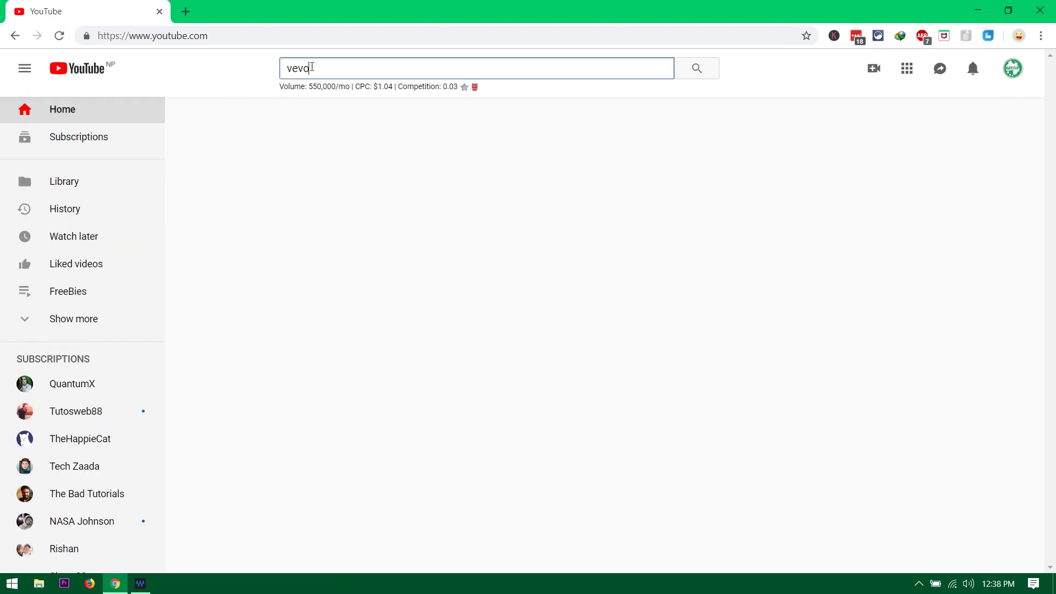
double_click(309, 68)
left_click(77, 76)
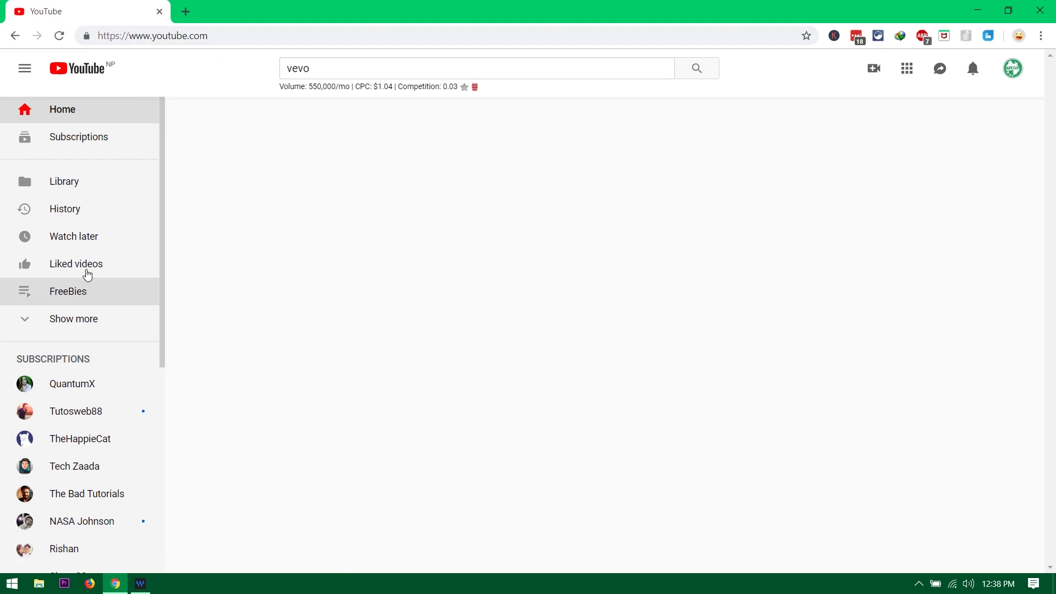
scroll(85, 388, "down", 2)
scroll(85, 390, "down", 1)
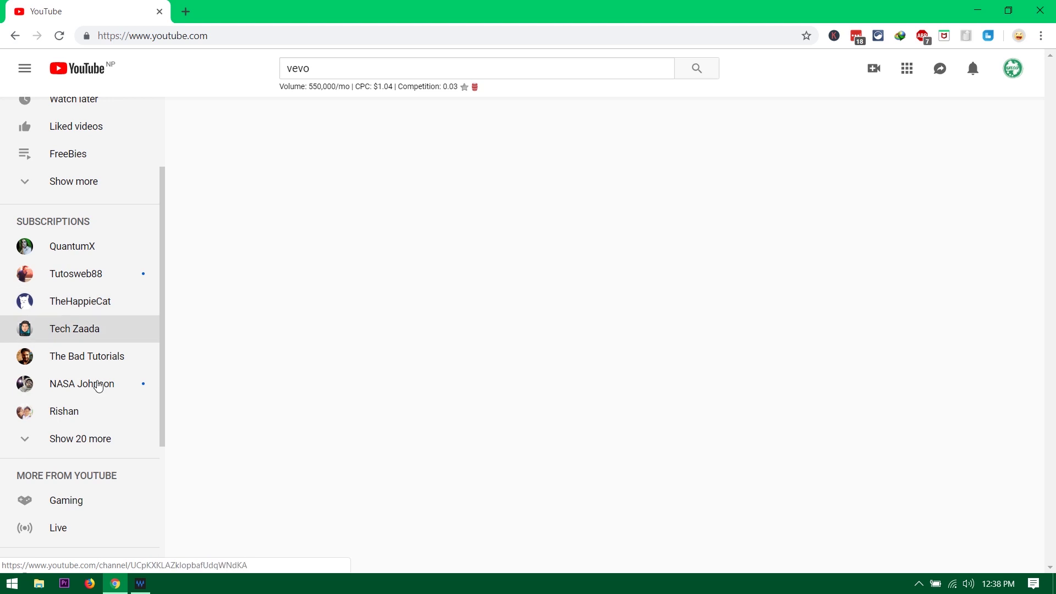
left_click(71, 446)
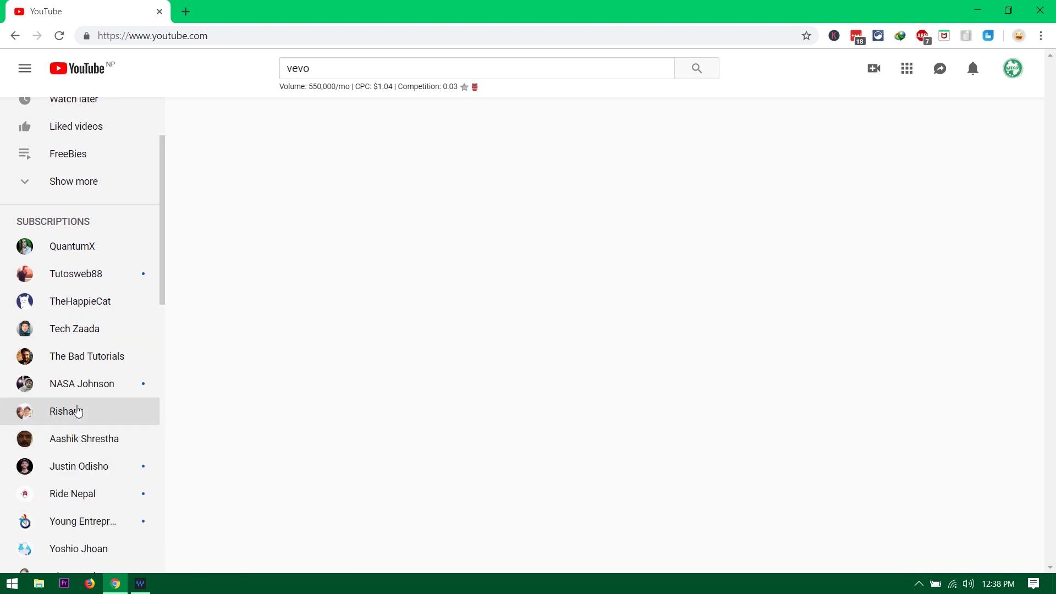
scroll(77, 410, "down", 10)
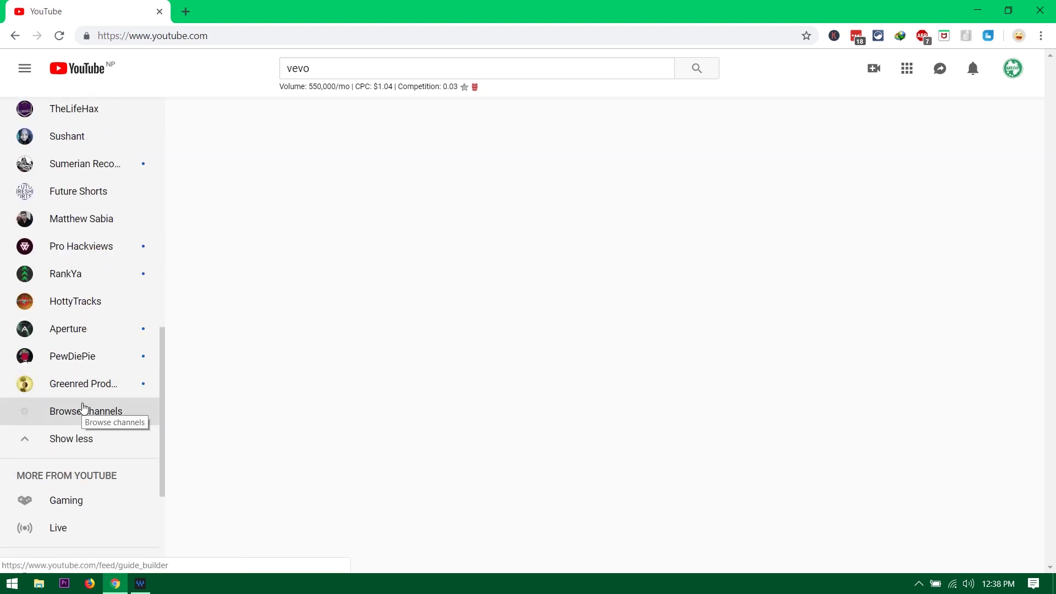
scroll(94, 369, "up", 10)
right_click(98, 370)
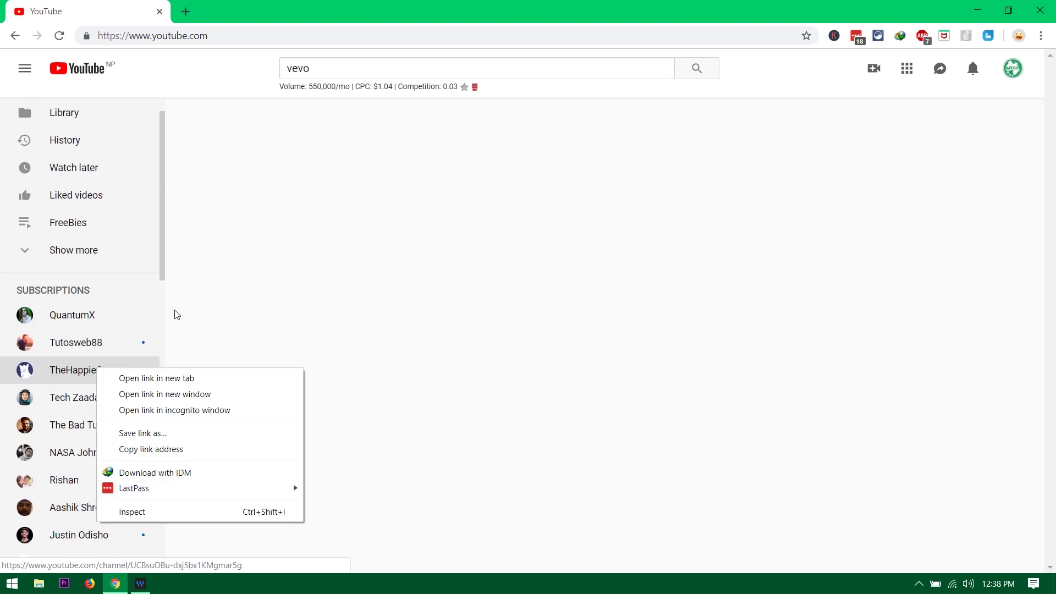
left_click(240, 257)
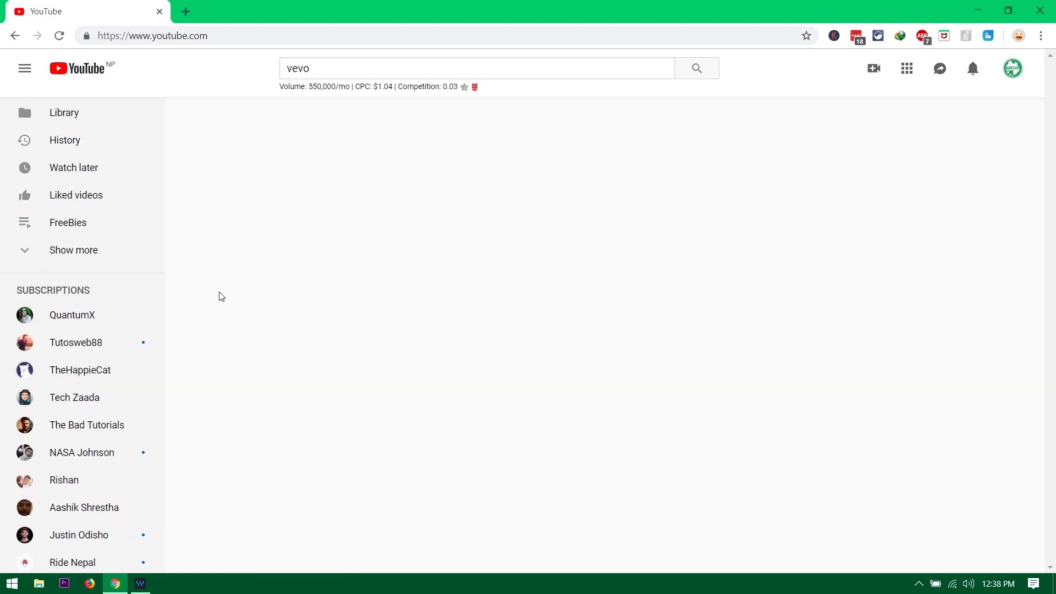
Clear the 'vevo' query from the search box.
left_click(326, 63)
key("ctrl+a")
key("BackSpace")
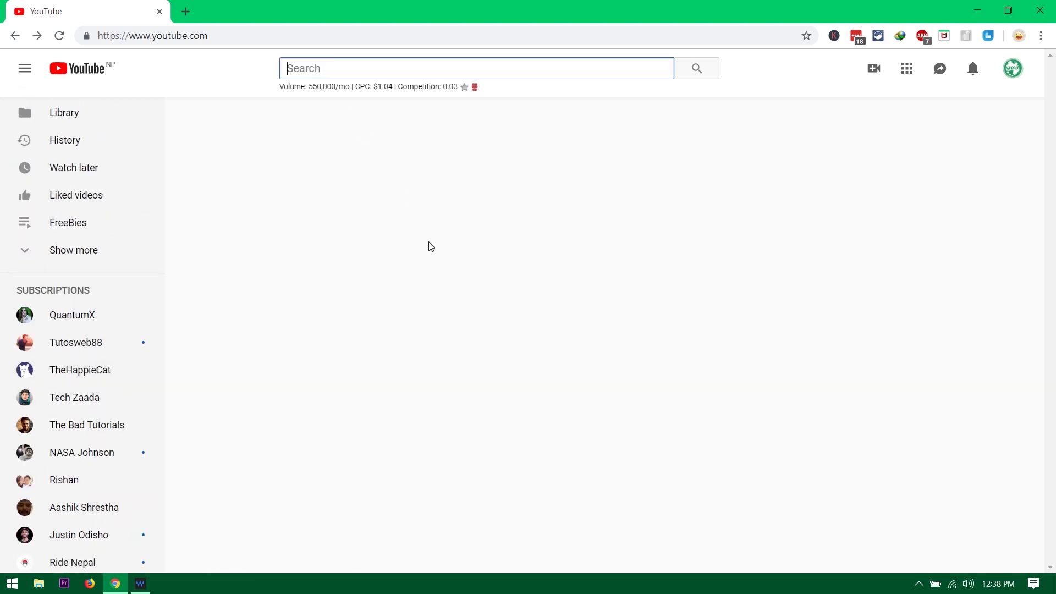